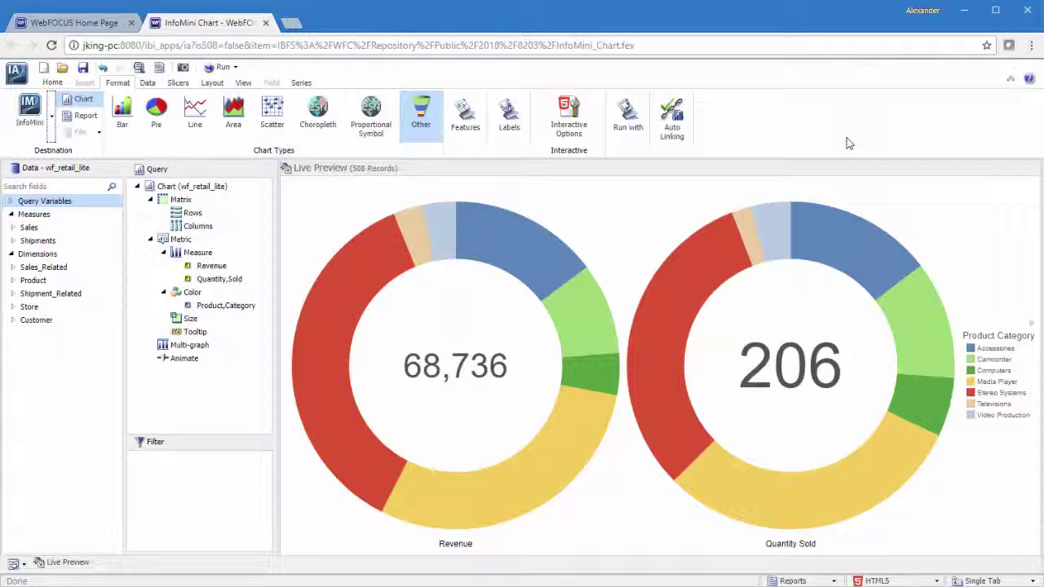
- Run the chart in InfoMini mode and filter it by the Customer,Country slicer value China
left_click(46, 121)
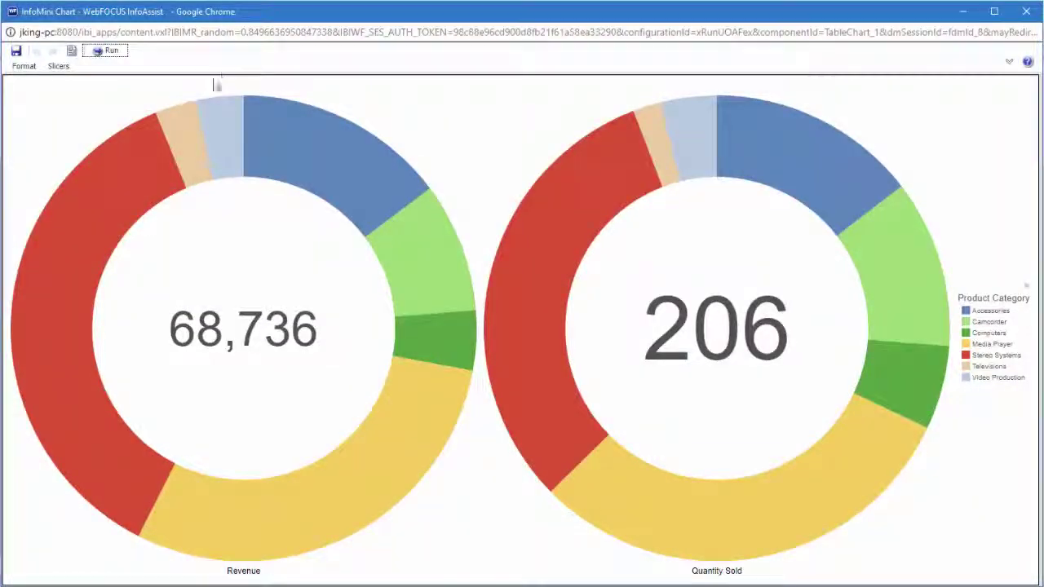
left_click(59, 66)
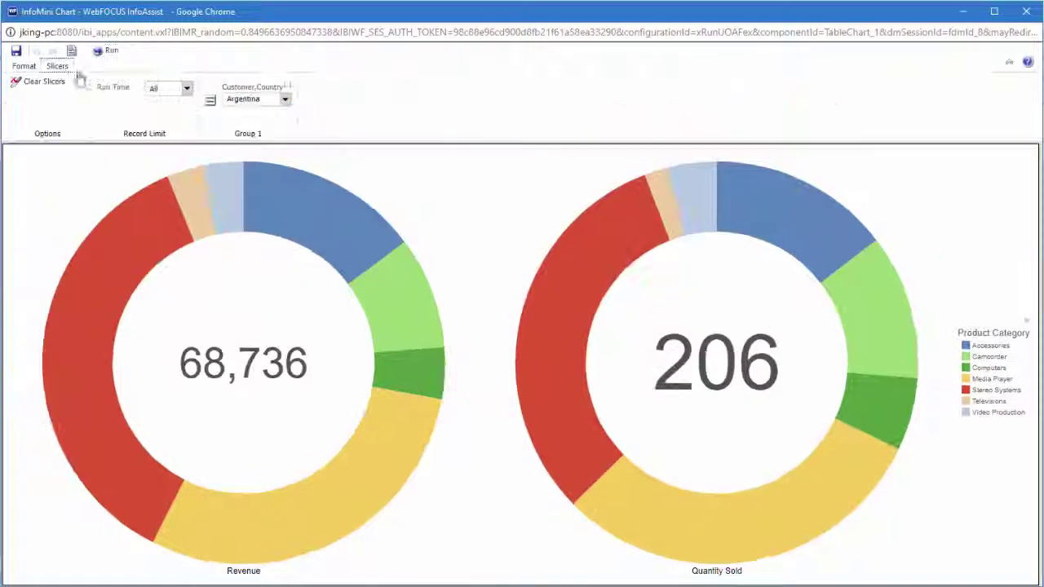
left_click(285, 100)
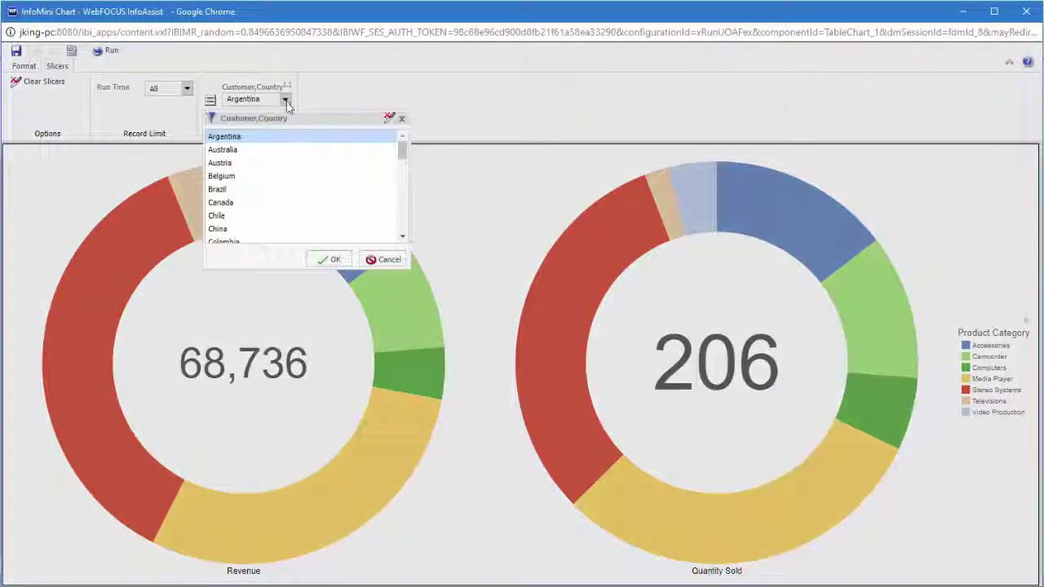
left_click(244, 228)
left_click(329, 260)
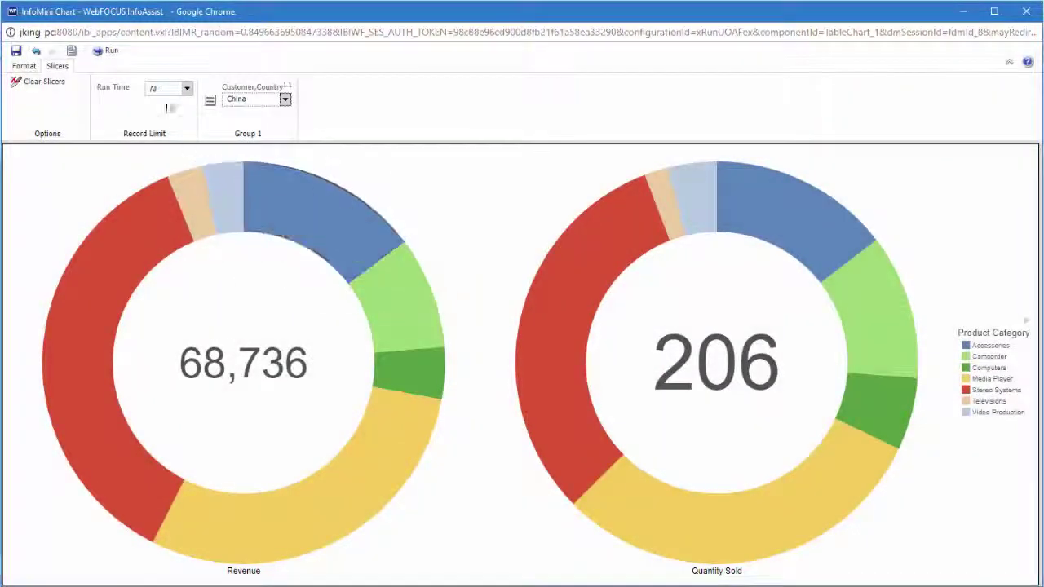
left_click(112, 51)
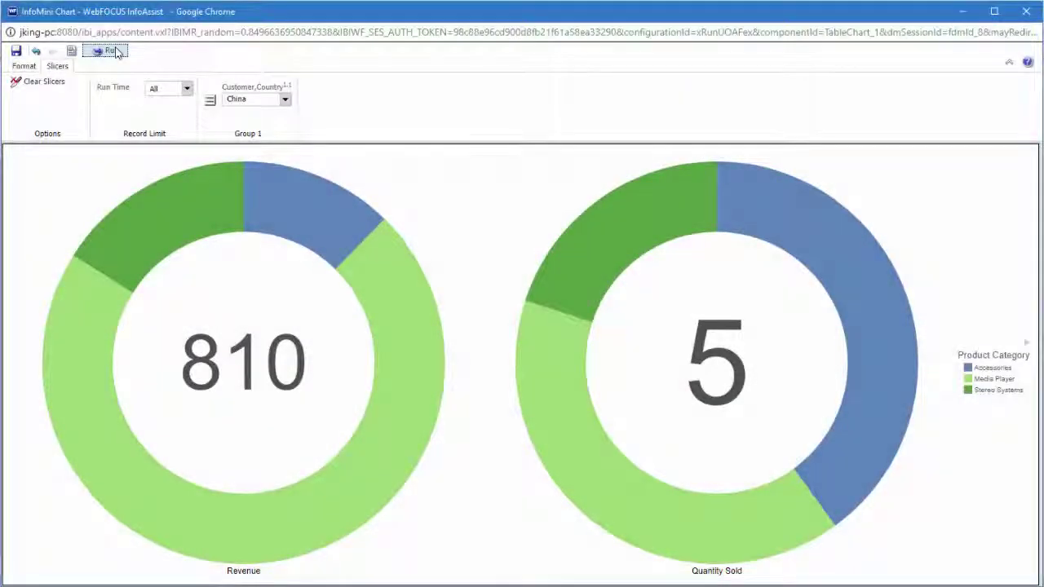
left_click(22, 66)
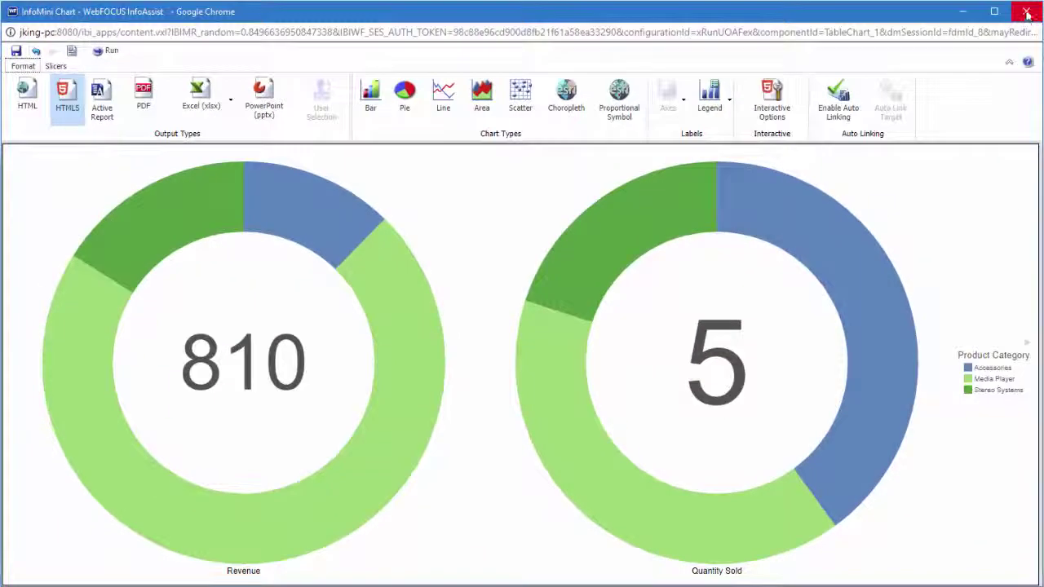
left_click(1025, 12)
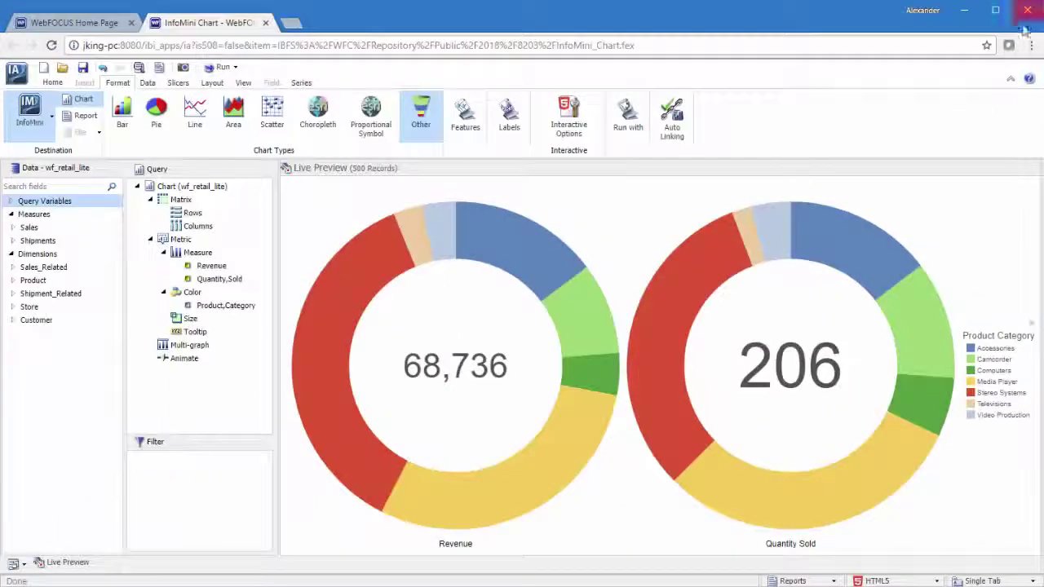
- Enable the Home, Data, Slicer (Edit), Layout, Series and Resources/Field tabs for InfoMini and run the chart
left_click(53, 120)
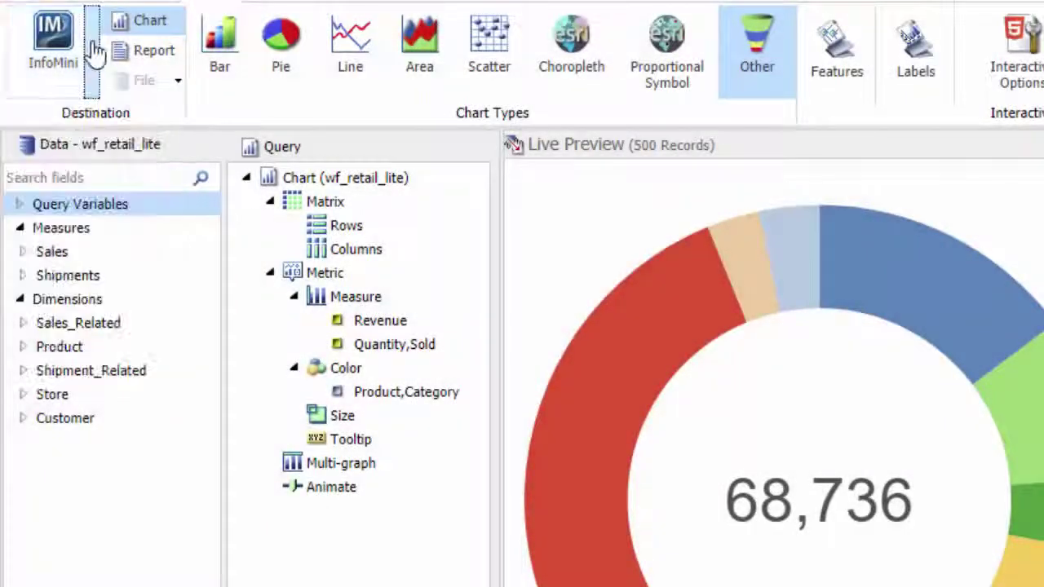
left_click(96, 50)
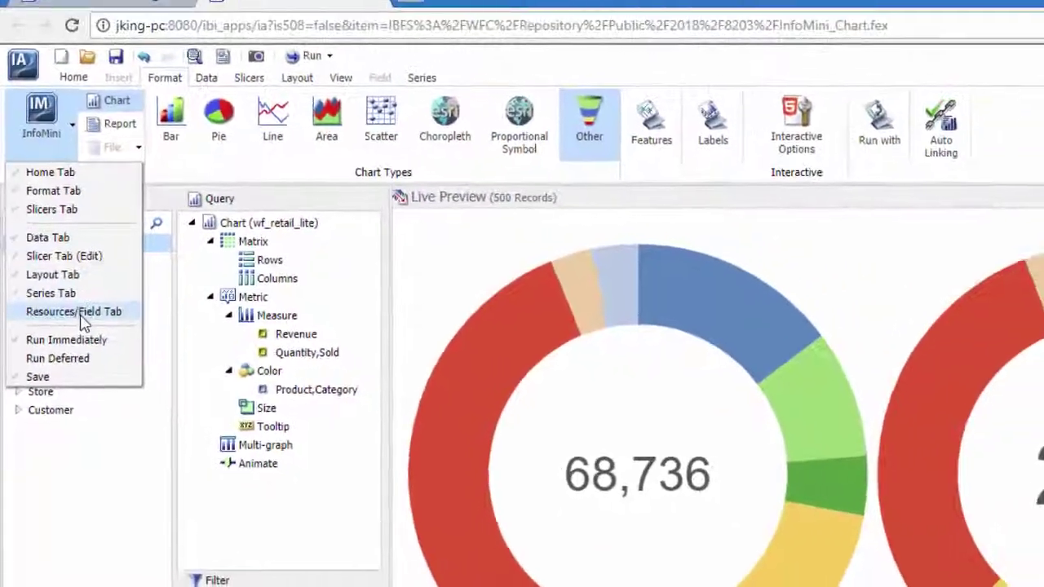
left_click(89, 120)
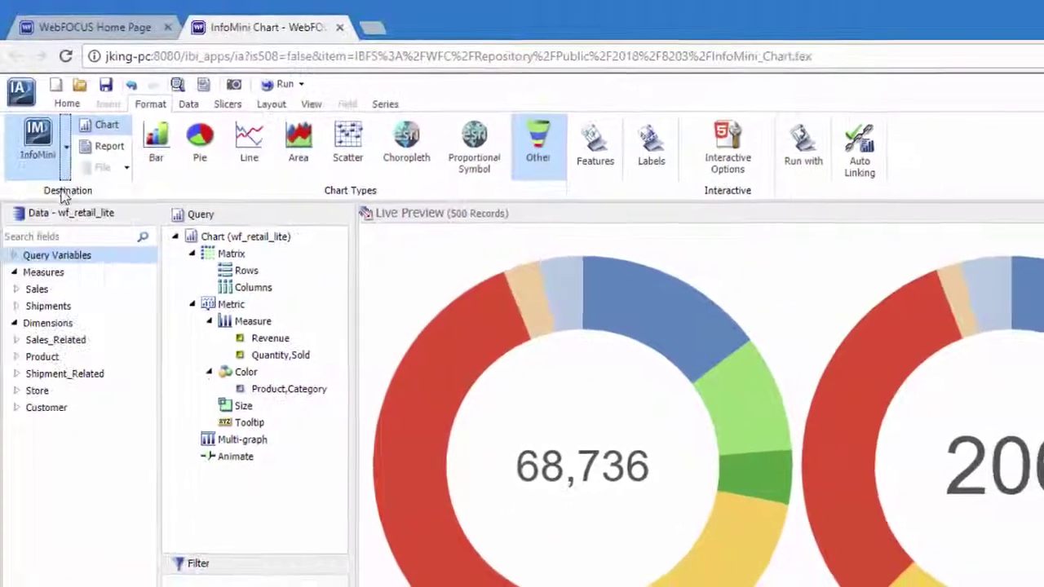
left_click(37, 137)
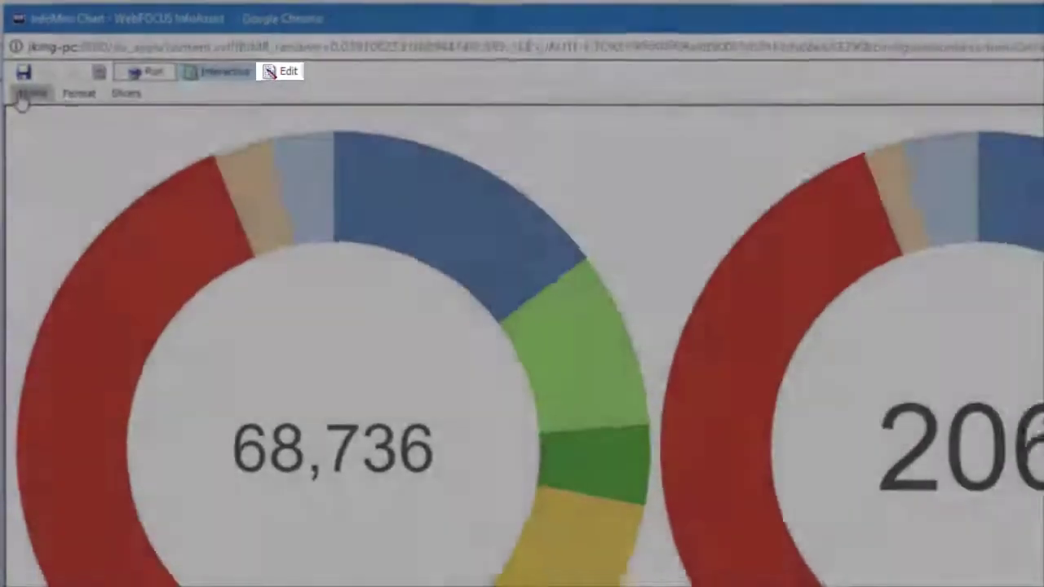
- Examine the Home, Format and Slicers commands offered in interactive mode and compare them with edit mode
left_click(24, 95)
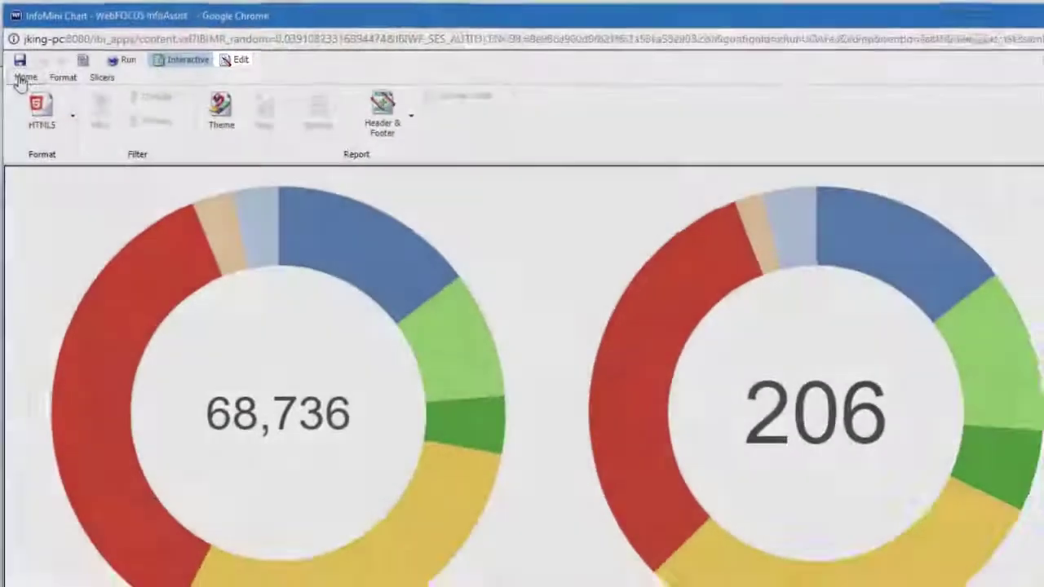
left_click(79, 92)
left_click(98, 74)
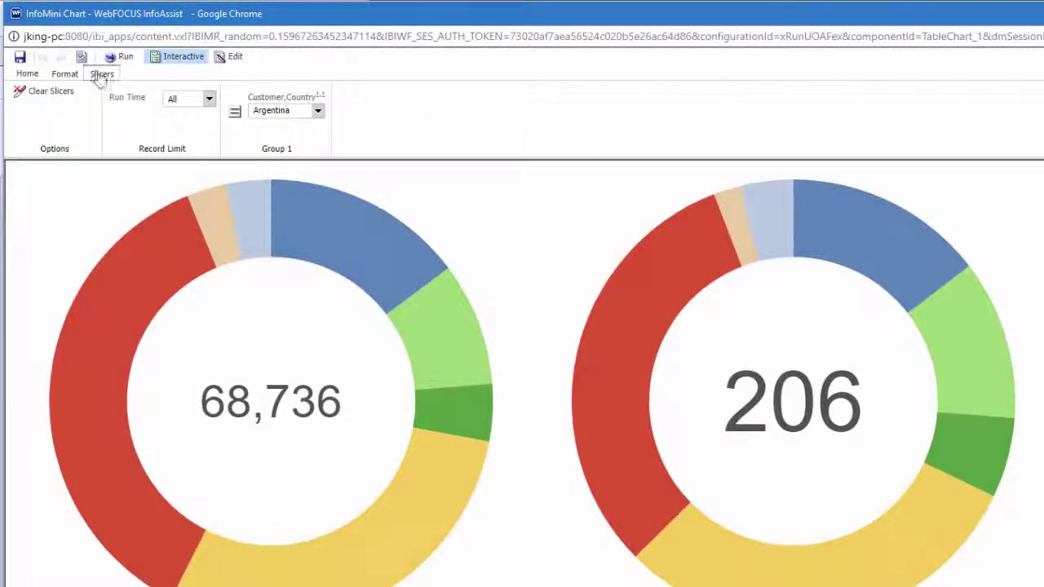
left_click(225, 57)
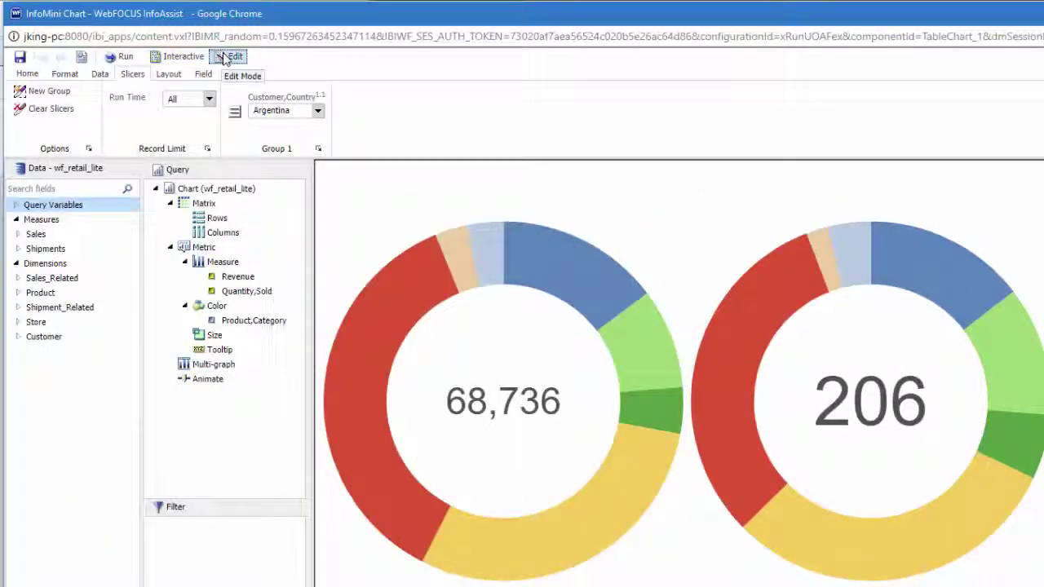
left_click(183, 58)
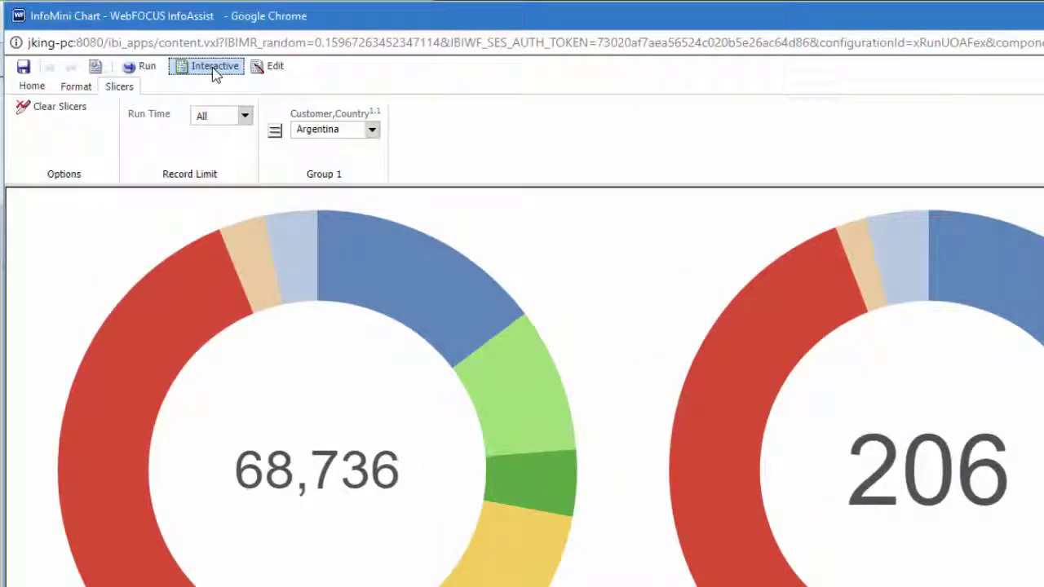
left_click(40, 88)
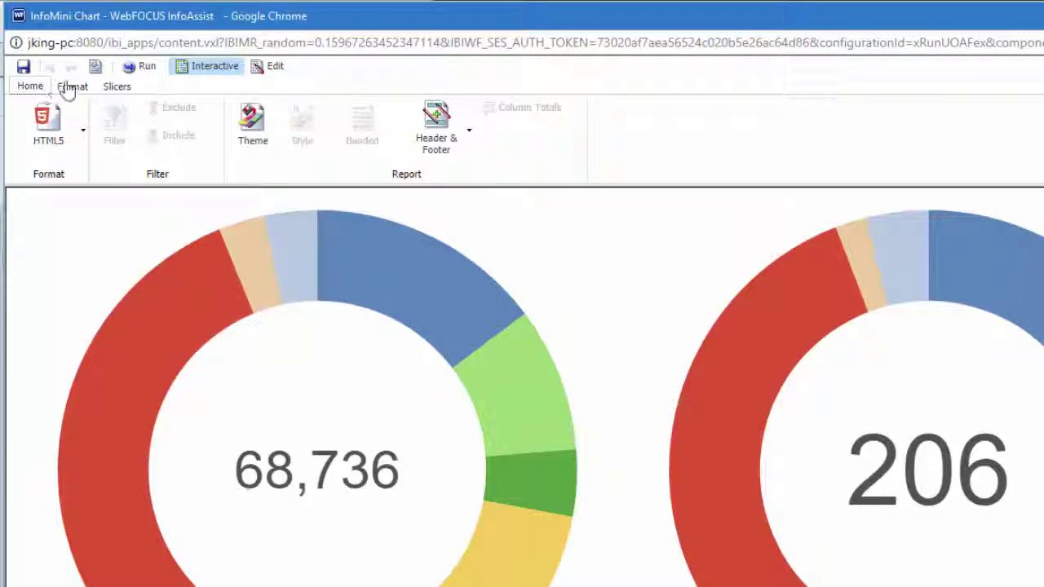
left_click(73, 86)
left_click(119, 88)
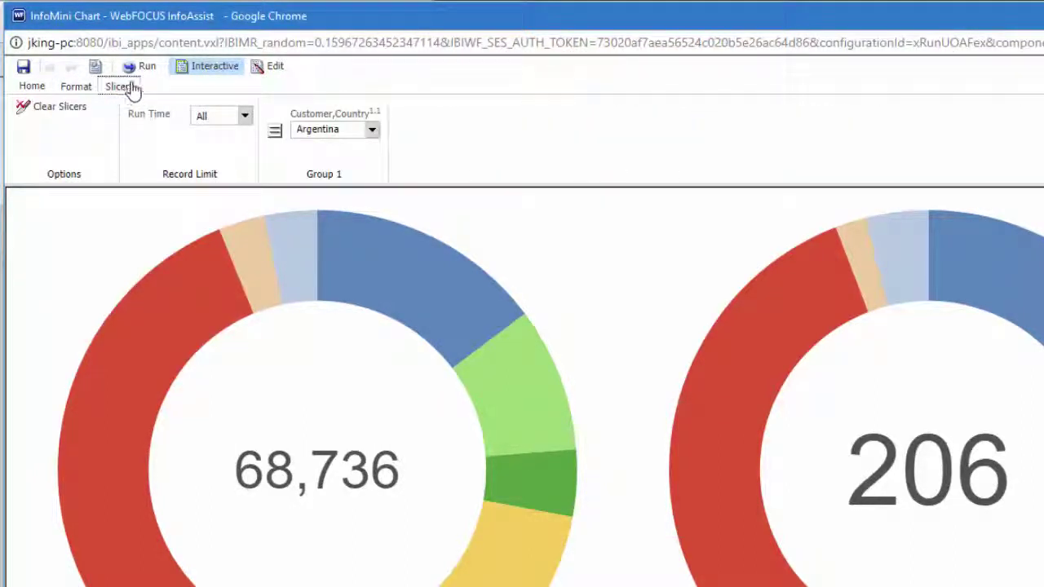
- Switch to edit mode and examine its Data, Slicers, Layout, Field, Series, Home and Format commands
left_click(262, 69)
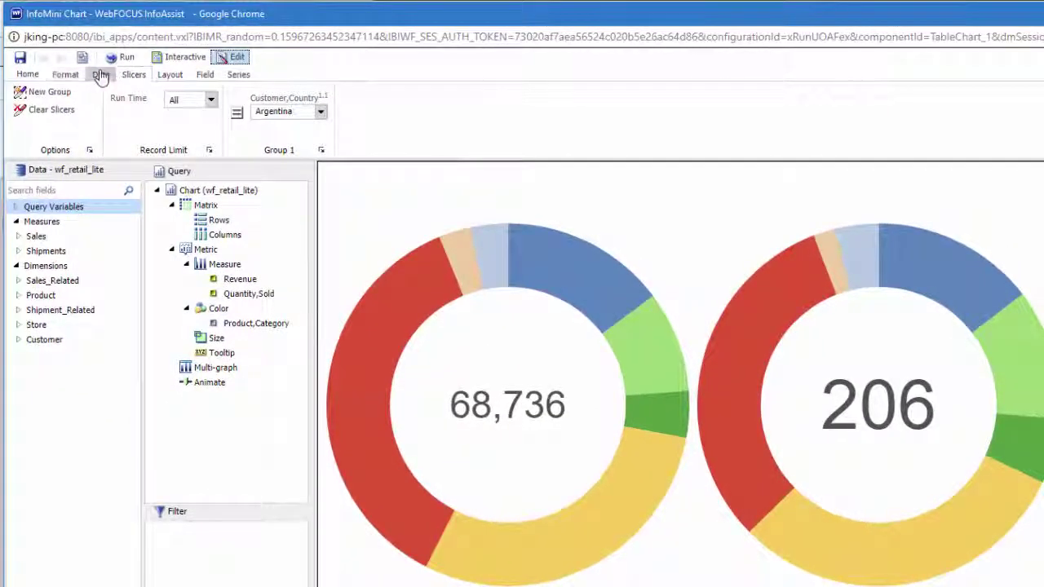
left_click(100, 74)
left_click(132, 74)
left_click(170, 75)
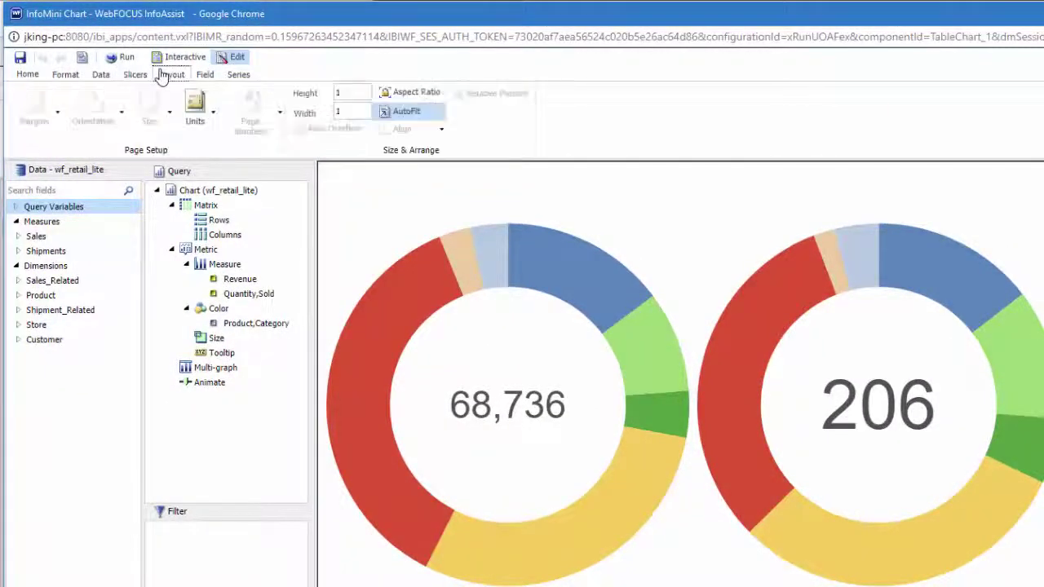
left_click(206, 74)
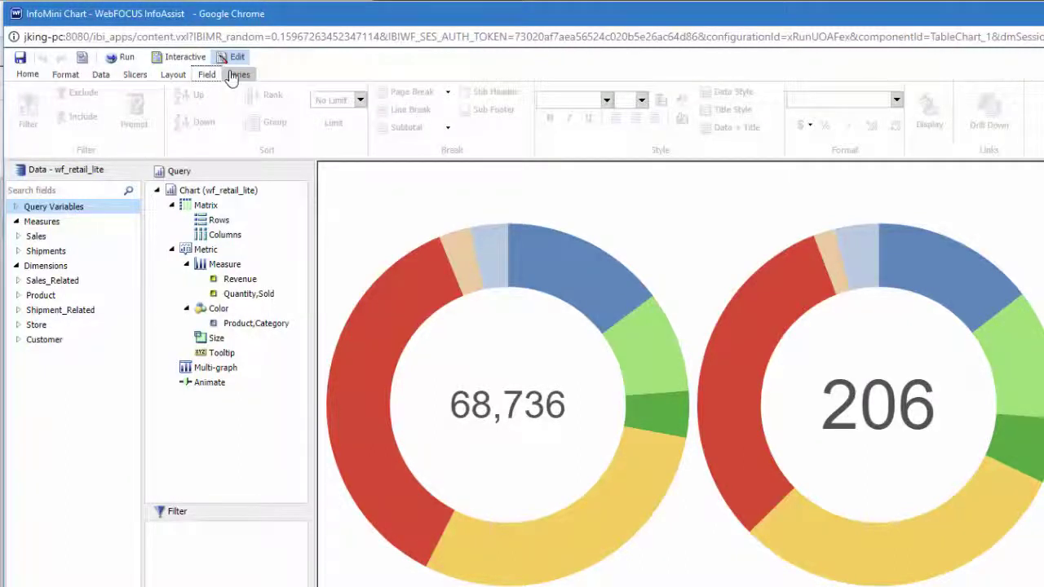
left_click(235, 75)
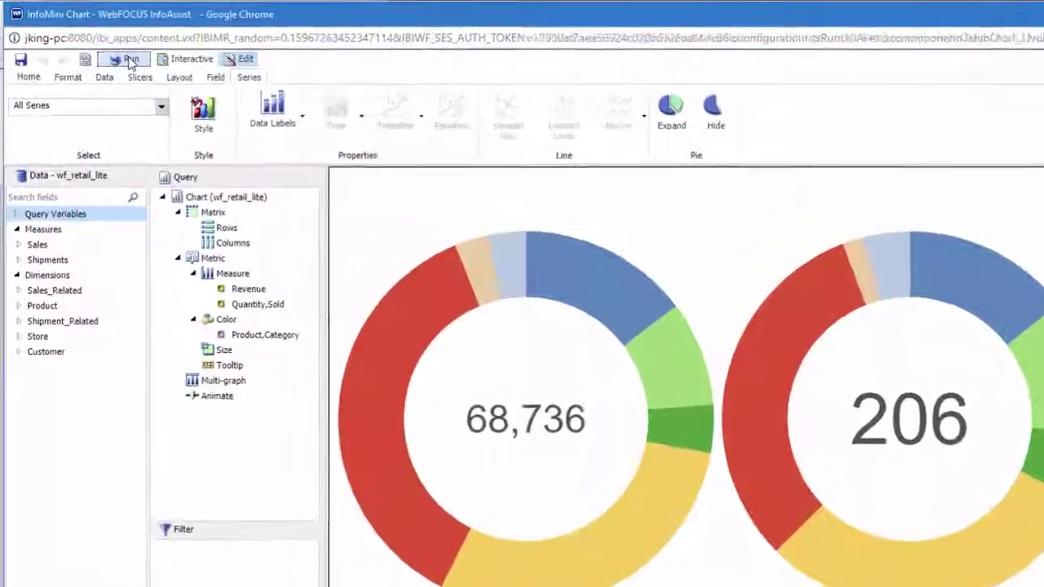
left_click(33, 80)
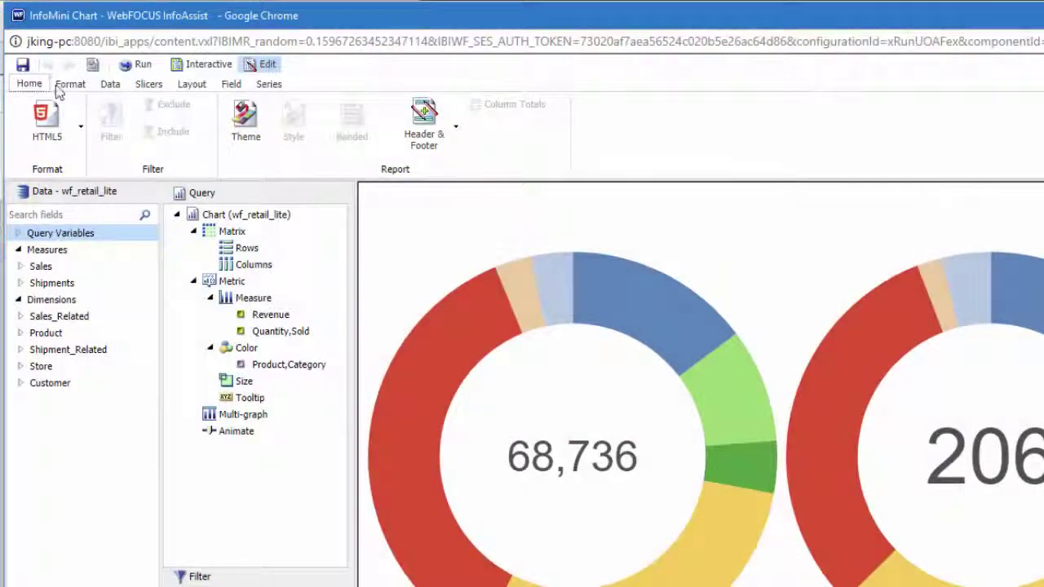
left_click(65, 86)
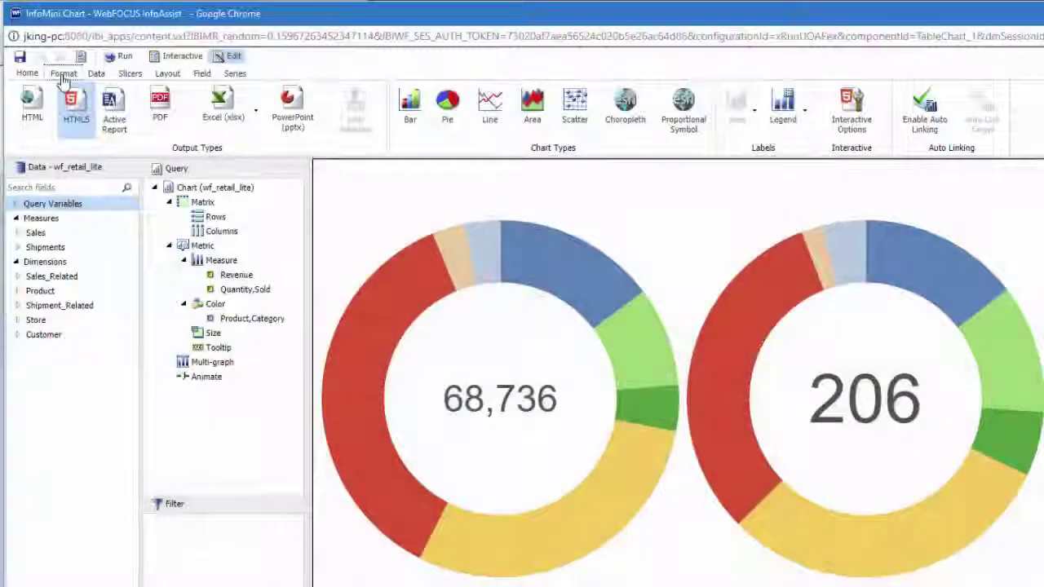
- Create a second slicer group containing the Sale,Year field from Transaction Date, Simple
left_click(130, 75)
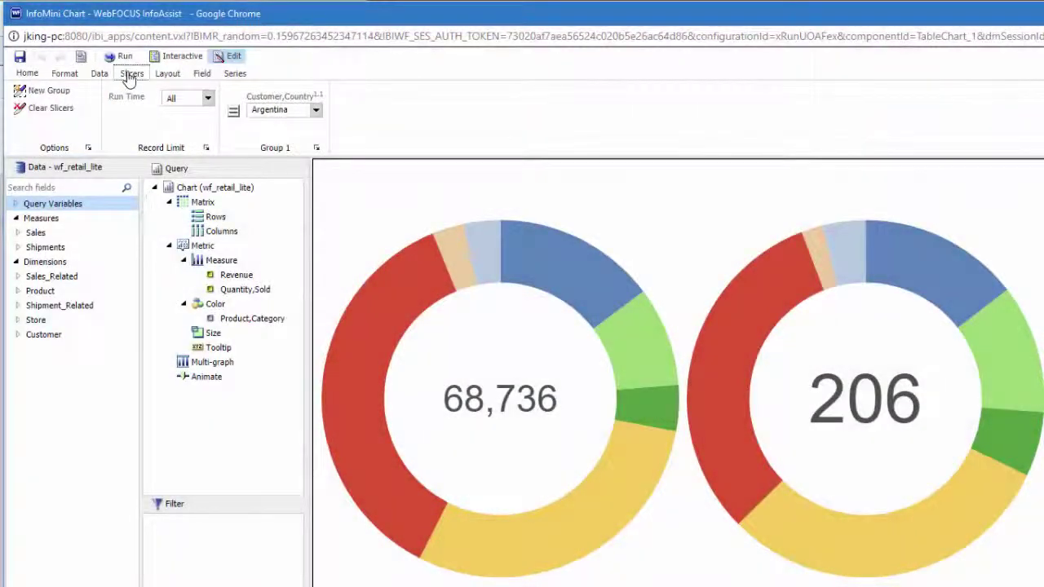
left_click(57, 92)
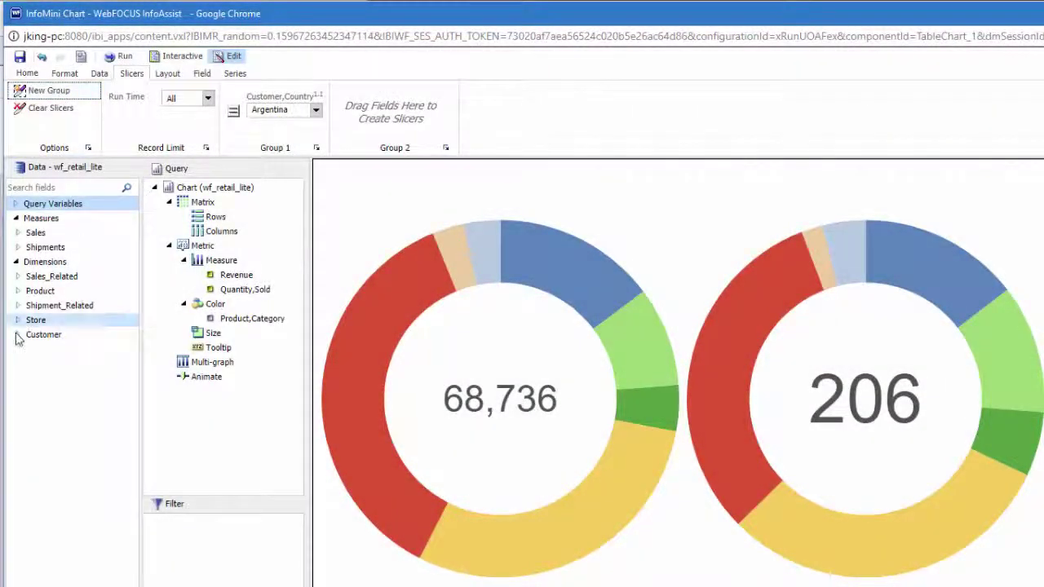
left_click(18, 276)
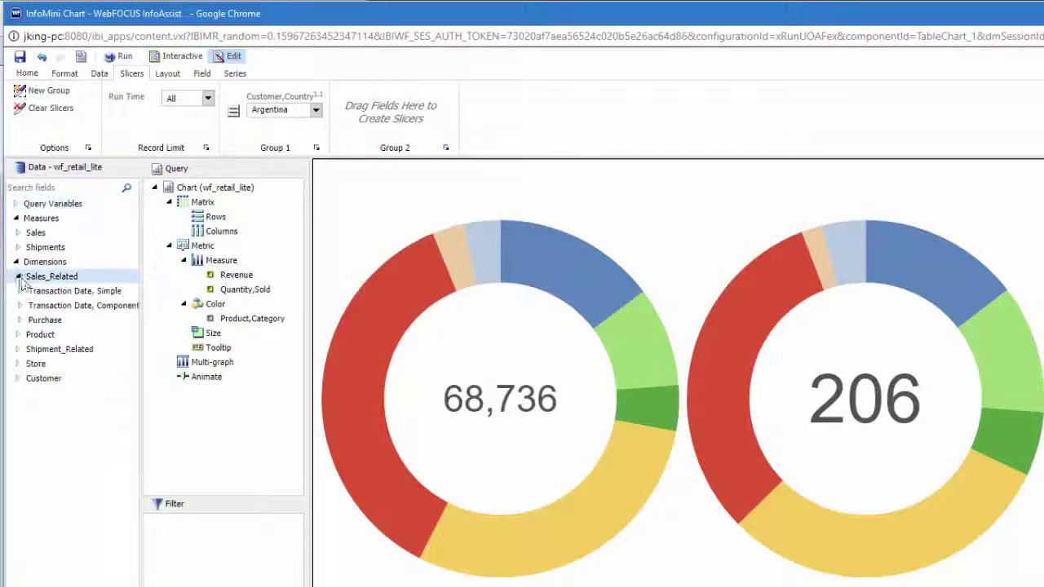
left_click(19, 291)
left_click_drag(57, 305, 369, 127)
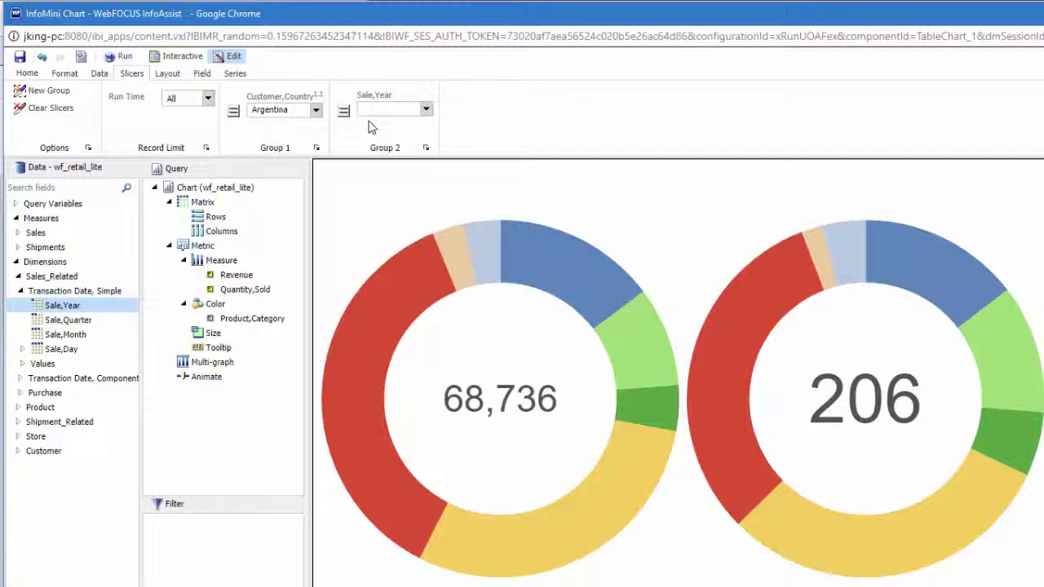
- Return to interactive mode, set the Customer,Country slicer to Australia and rerun the chart
left_click(184, 57)
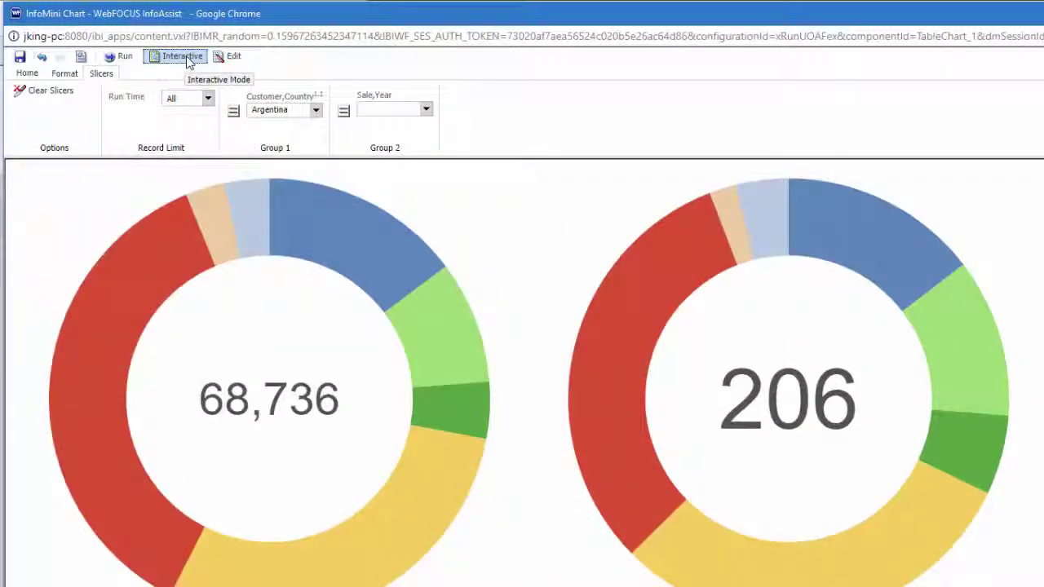
left_click(316, 111)
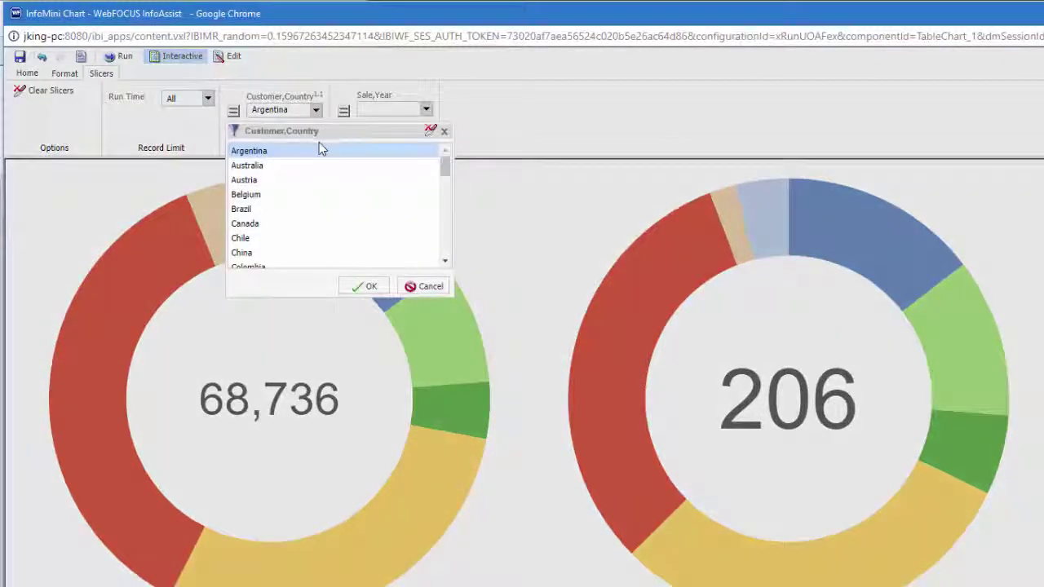
left_click(264, 165)
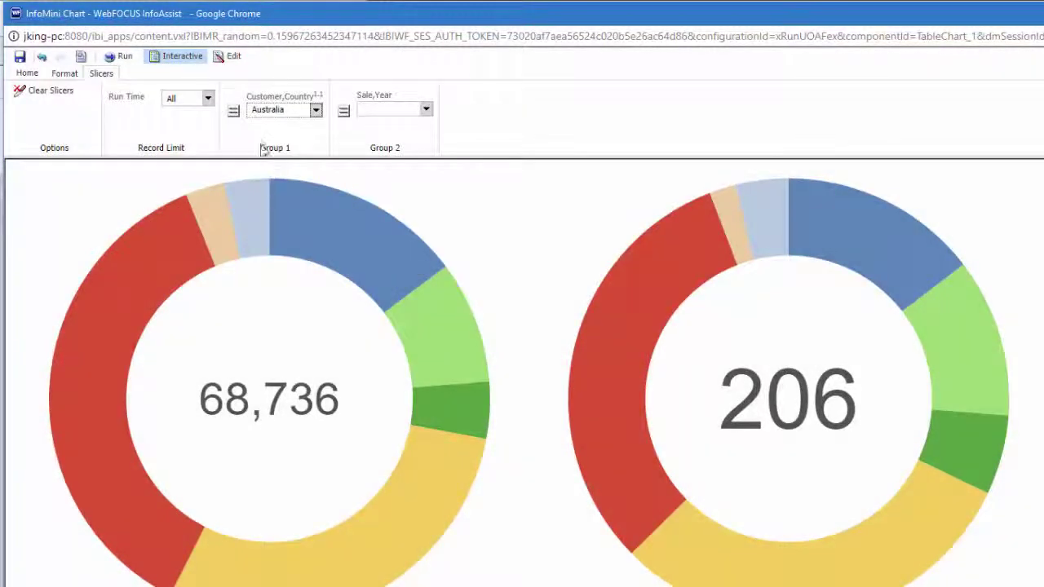
left_click(117, 56)
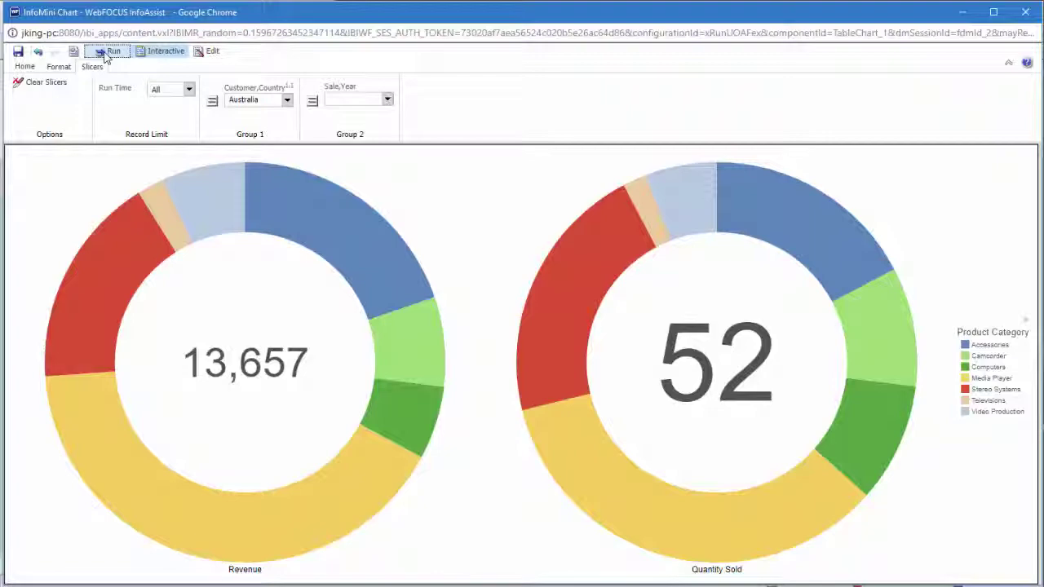
left_click(211, 51)
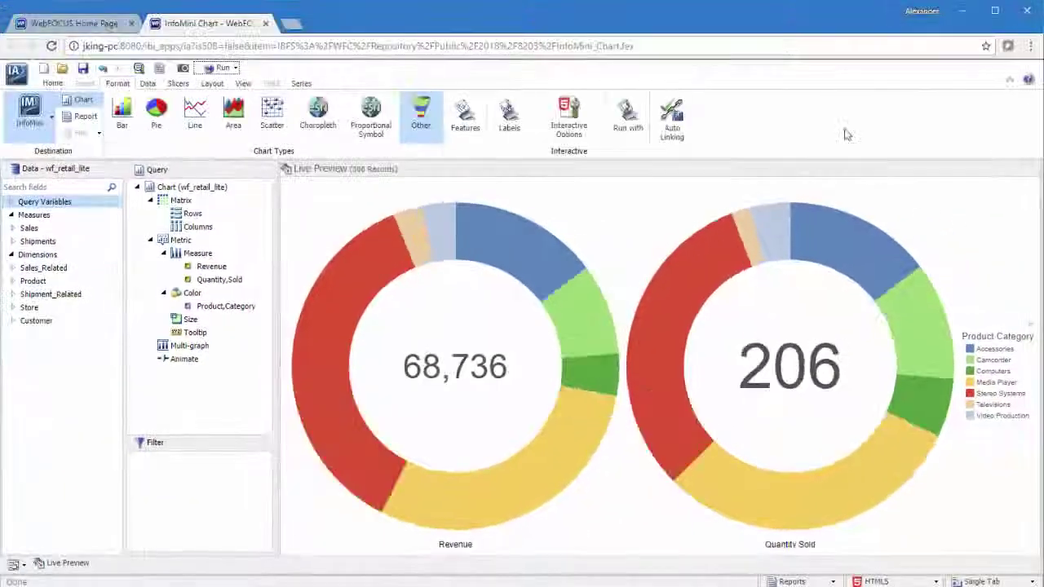
- Adjust the InfoMini options of the chart in the InfoAssist window and run it again
left_click(37, 112)
left_click(59, 286)
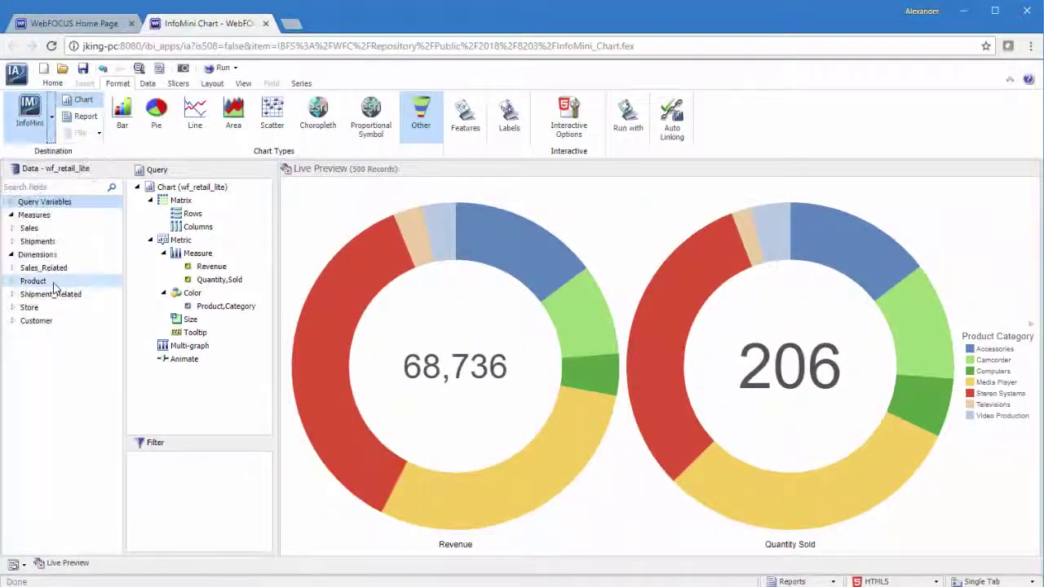
left_click(221, 68)
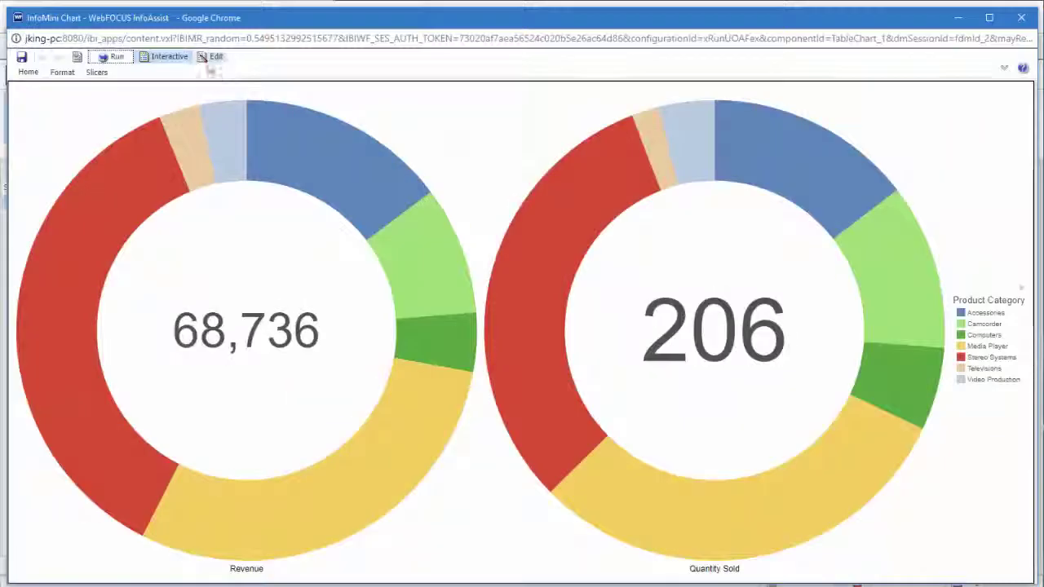
- Set the Customer,Country slicer to Japan and run the chart with that selection
left_click(95, 72)
left_click(290, 106)
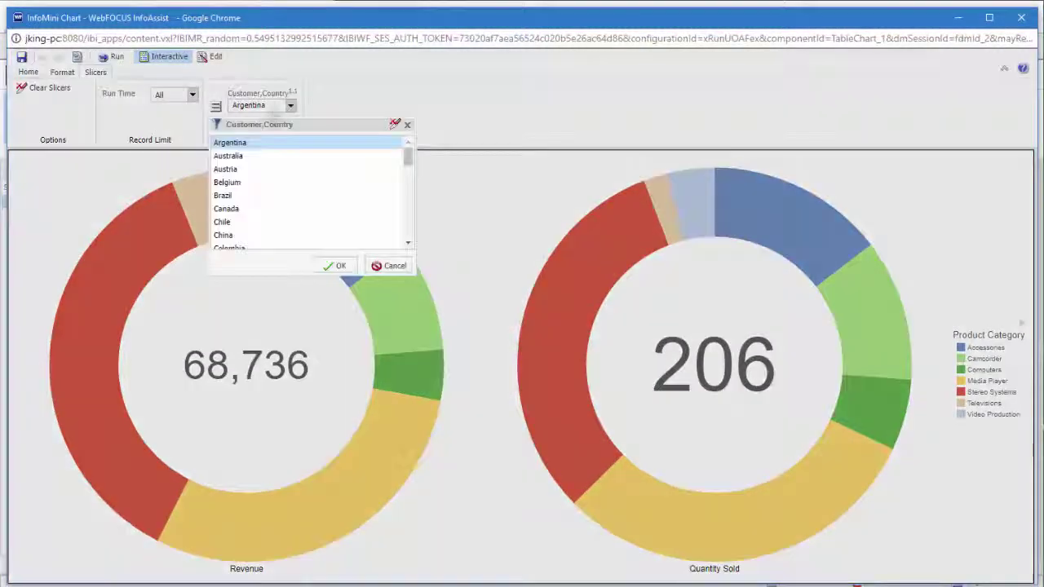
left_click_drag(407, 157, 408, 188)
left_click(254, 238)
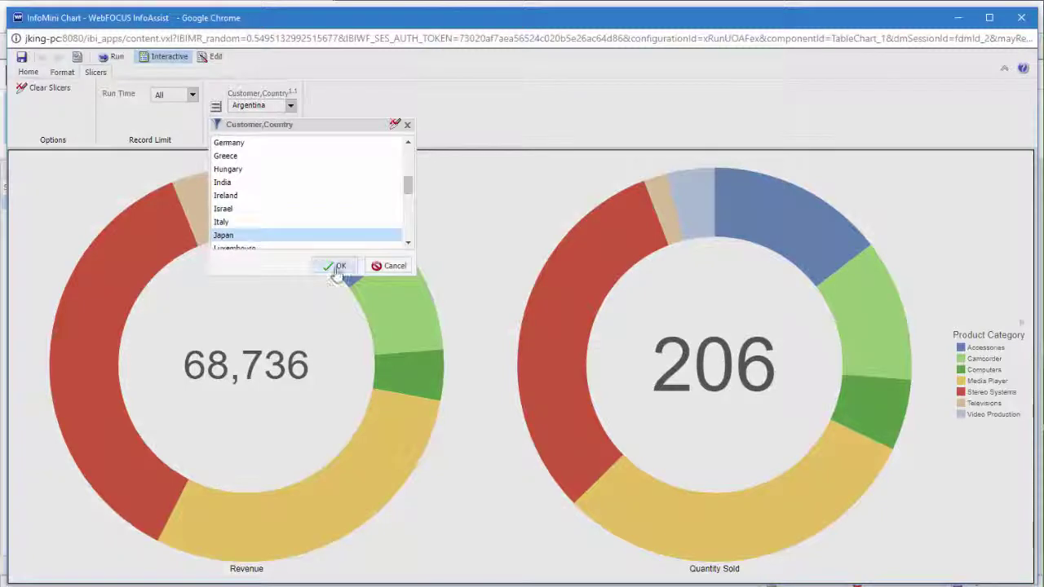
left_click(341, 266)
left_click(112, 57)
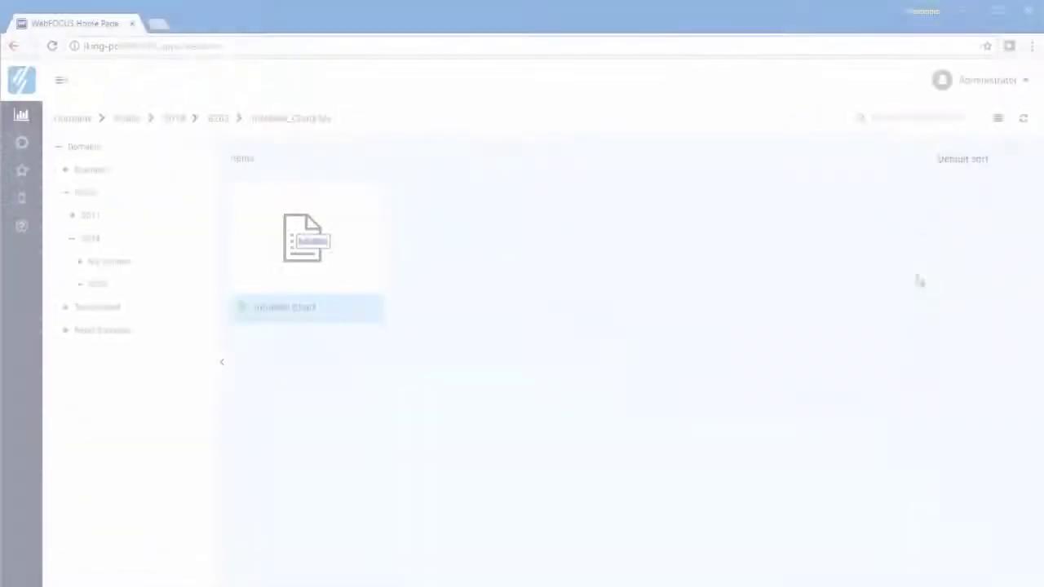
left_click(993, 86)
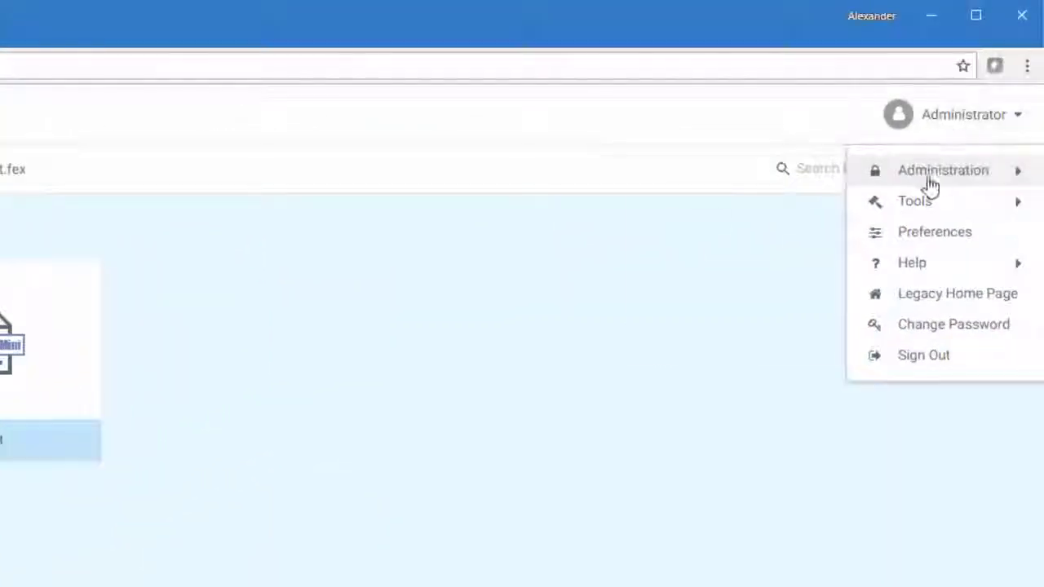
mouse_move(922, 204)
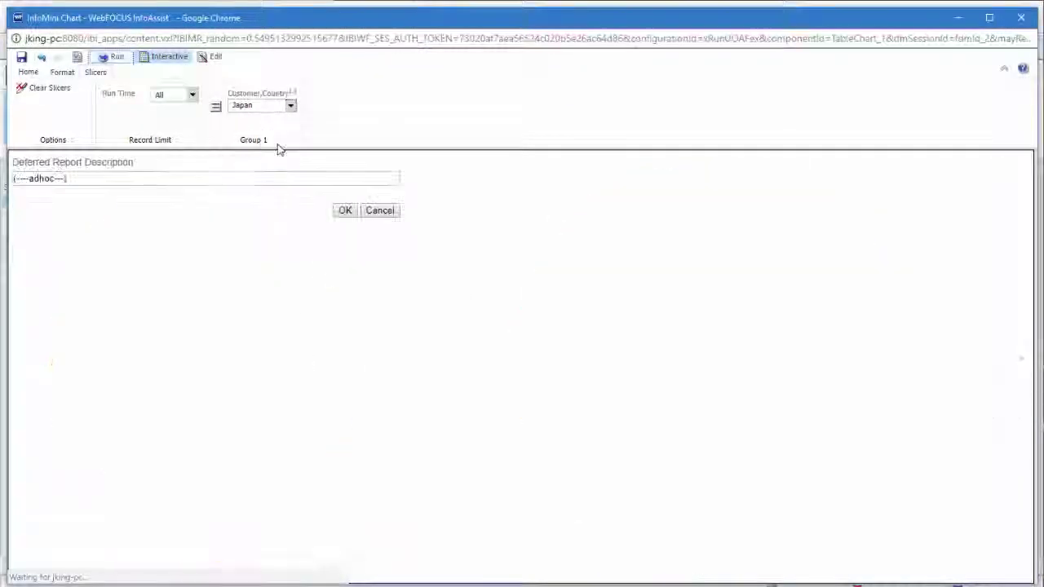
- Append "- Japan" to the deferred report description and submit the report for deferred processing
left_click(240, 177)
type("- Japan")
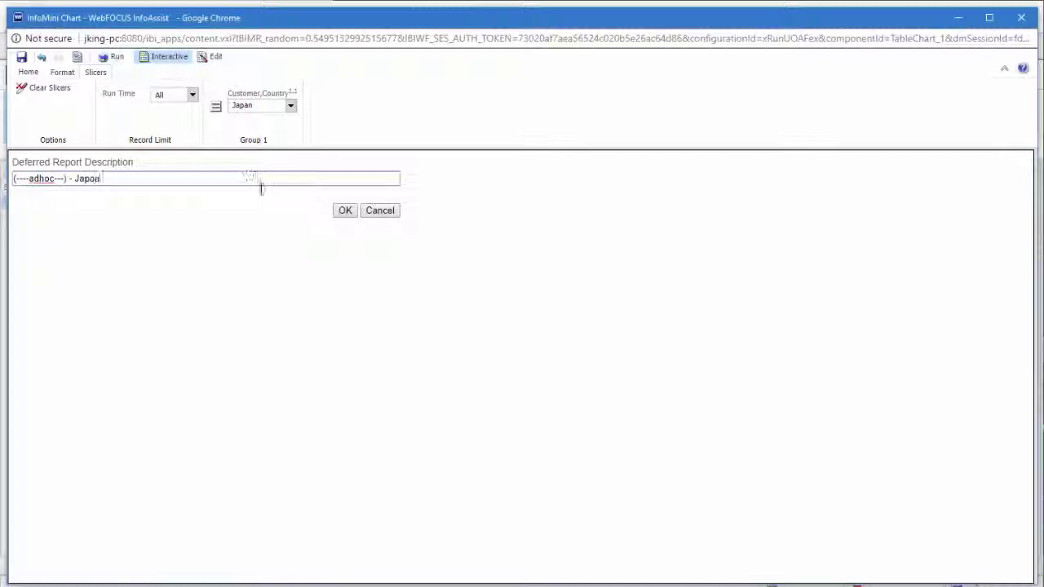
left_click(343, 211)
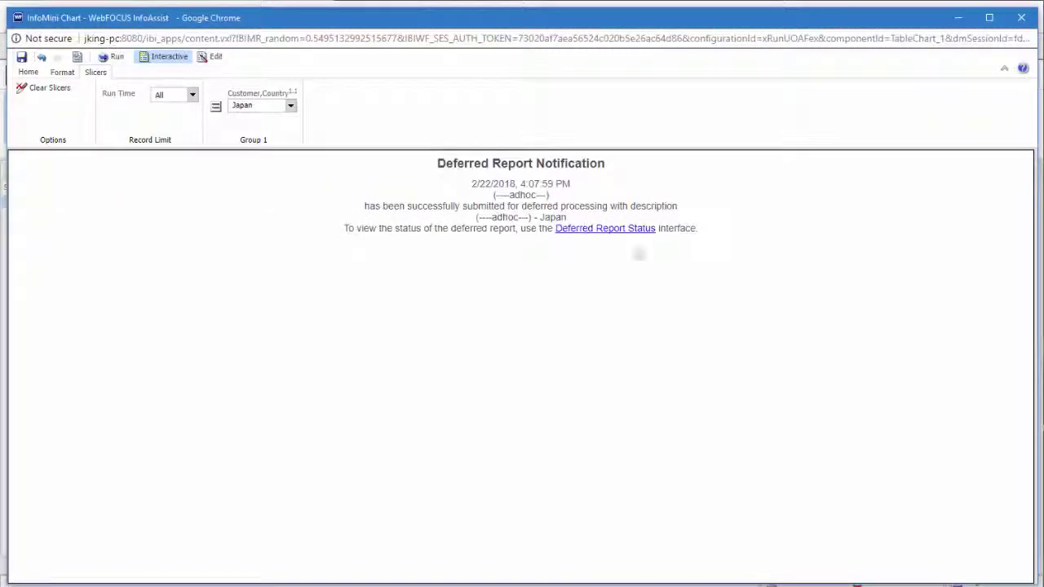
- Open the Deferred Report Status interface, view the completed Japan report and close its output window
left_click(629, 230)
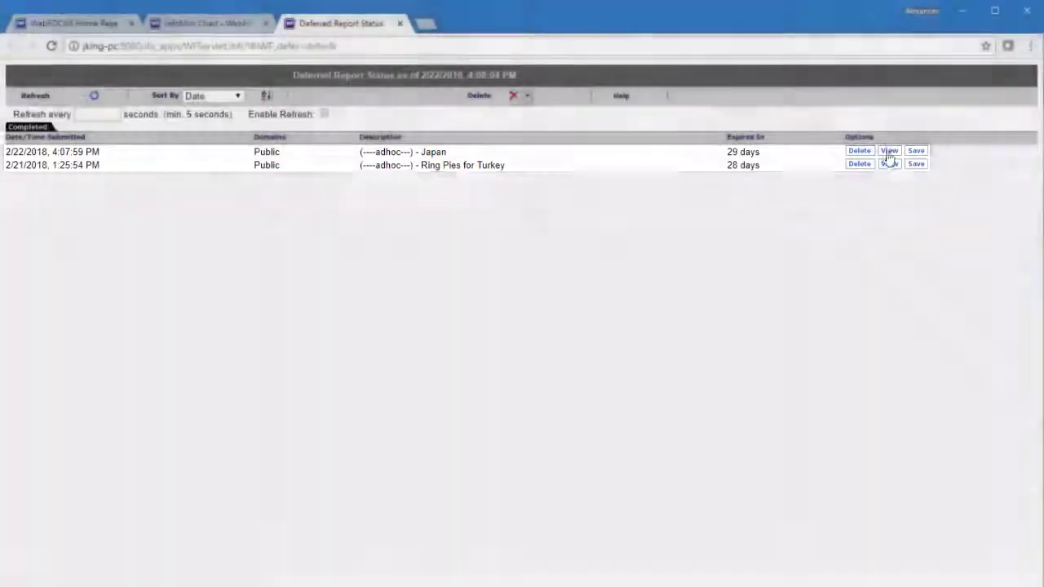
left_click(888, 152)
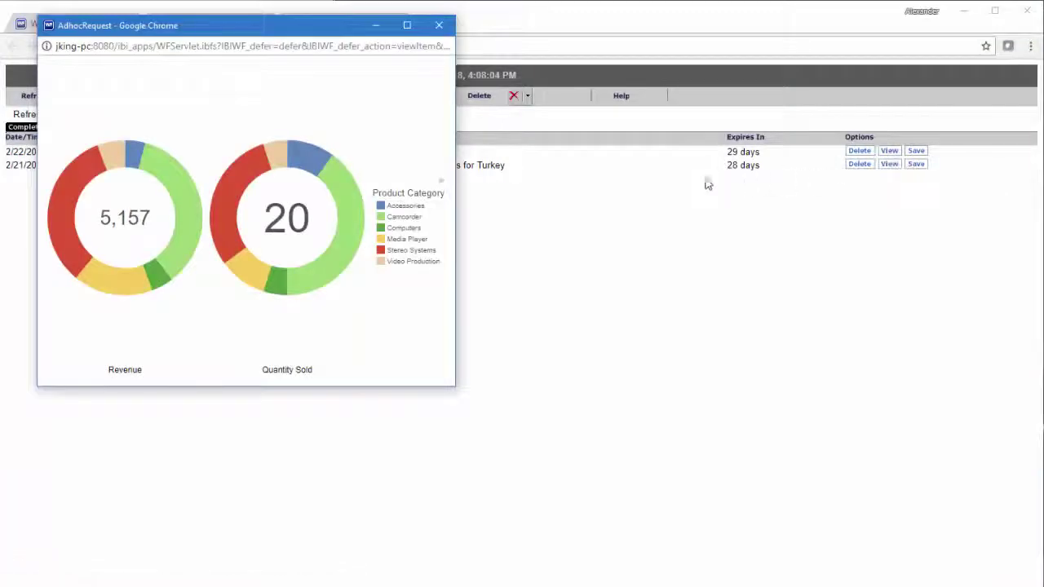
left_click(439, 25)
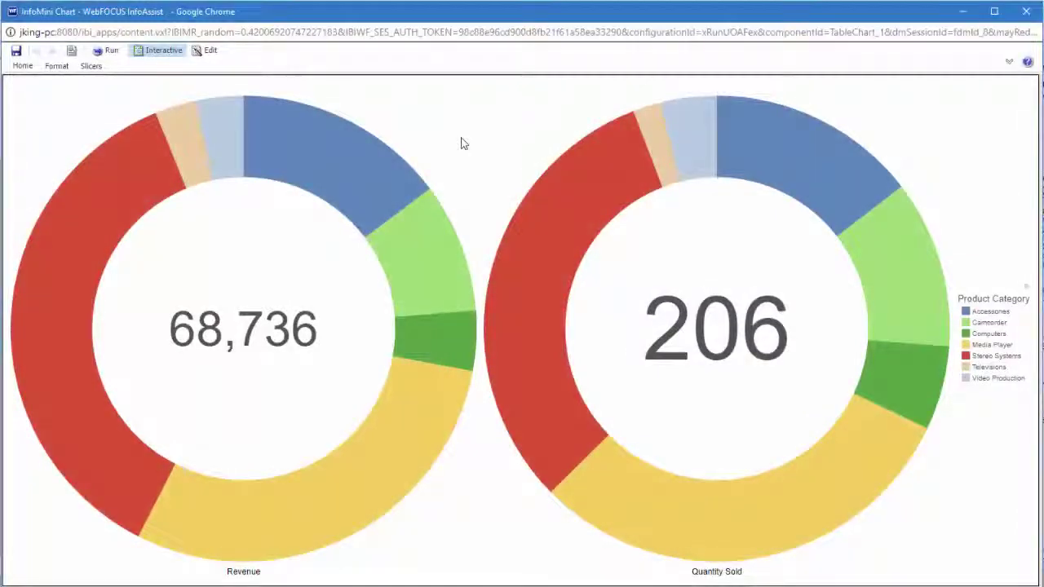
- Switch the InfoMini chart to edit mode and examine its Data, Layout and Series commands and the Revenue measure's field display and aggregation options
left_click(206, 49)
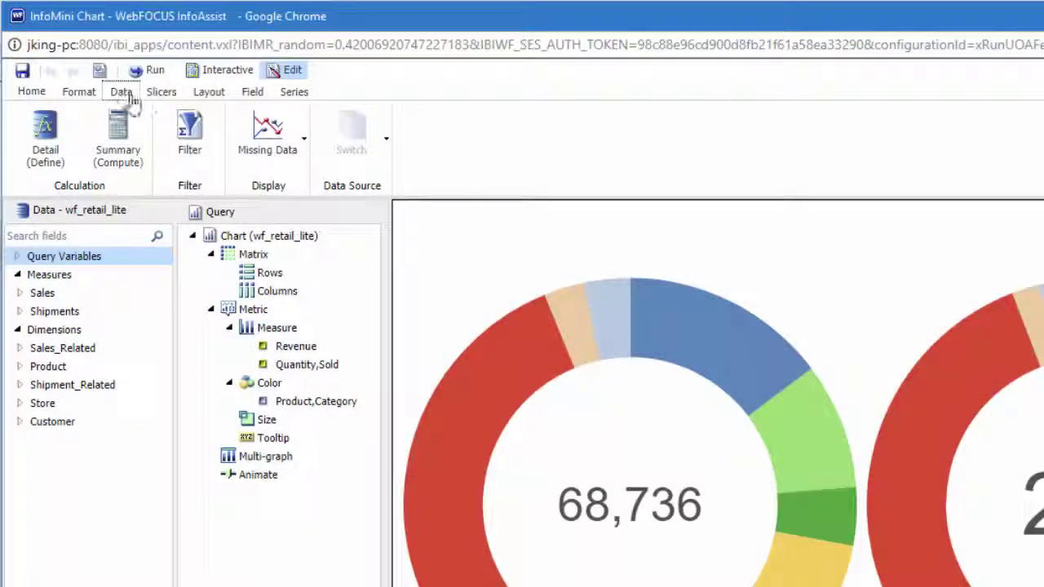
left_click(198, 94)
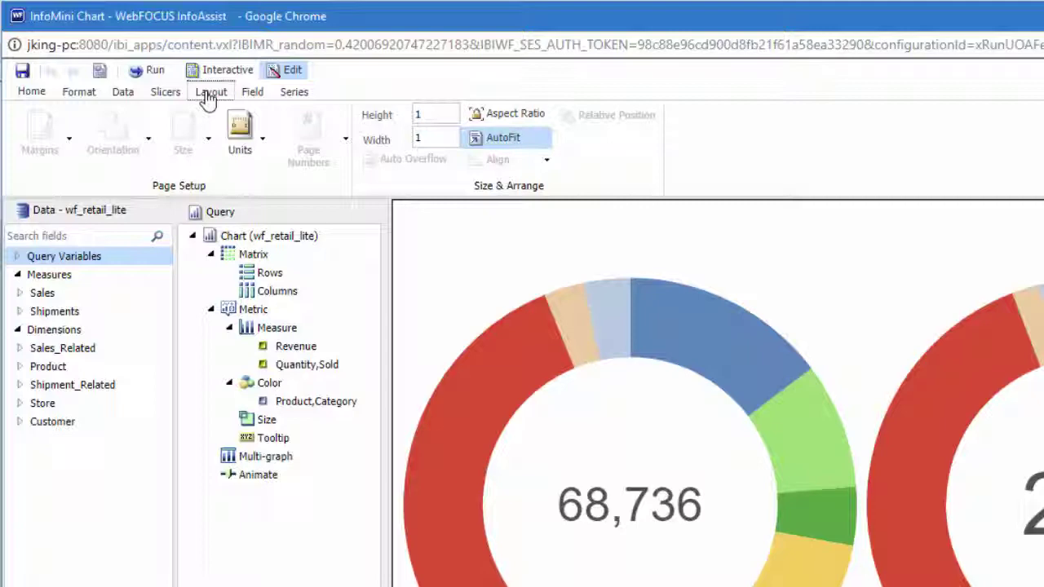
left_click(295, 346)
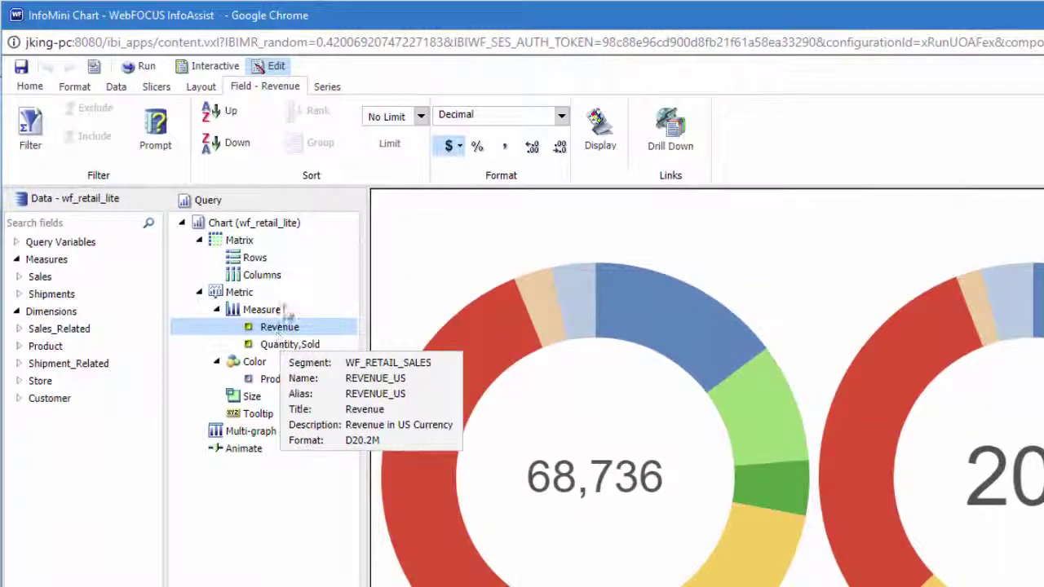
left_click(601, 160)
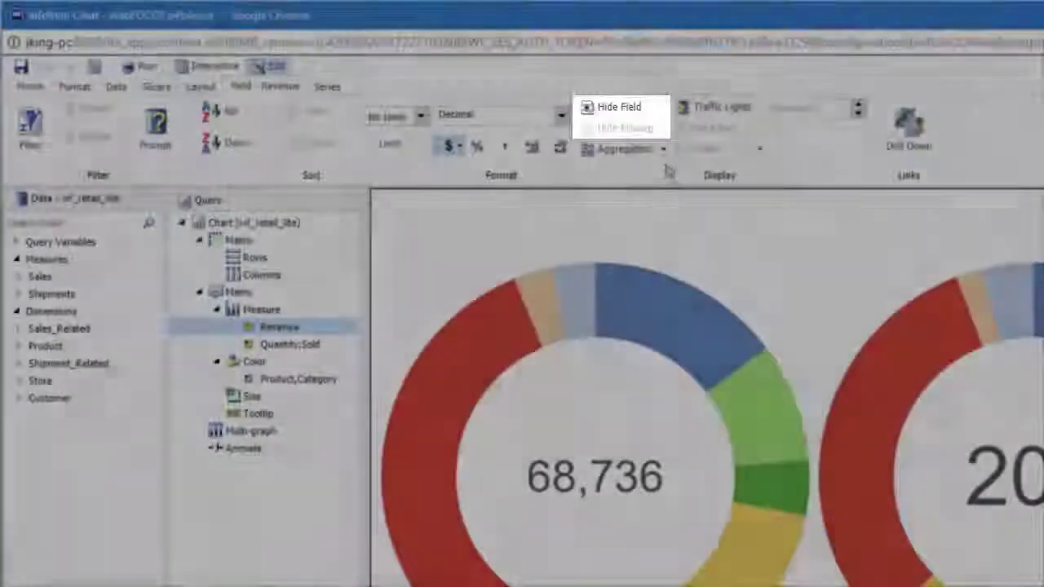
left_click(663, 154)
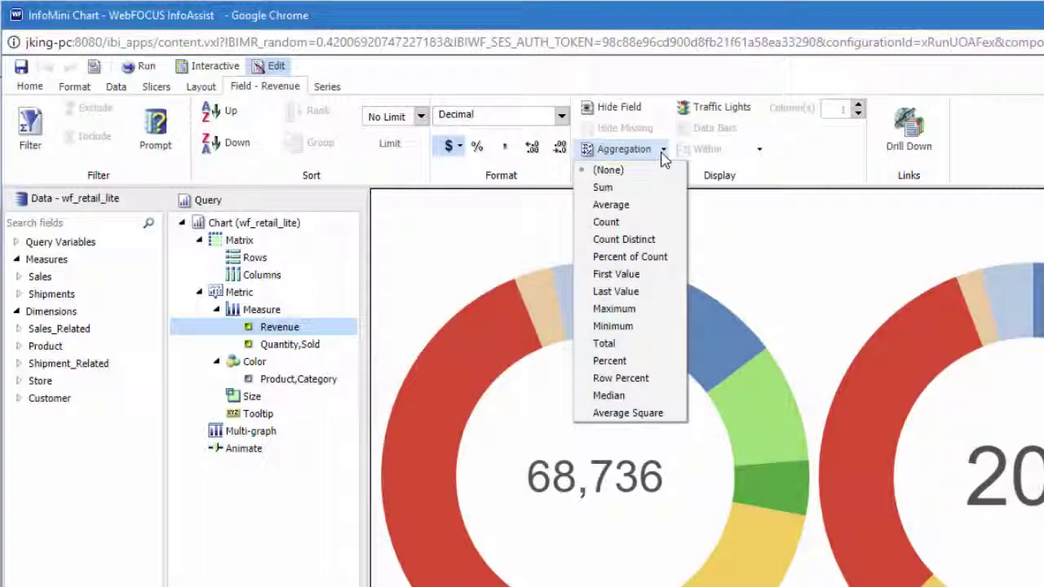
left_click(788, 173)
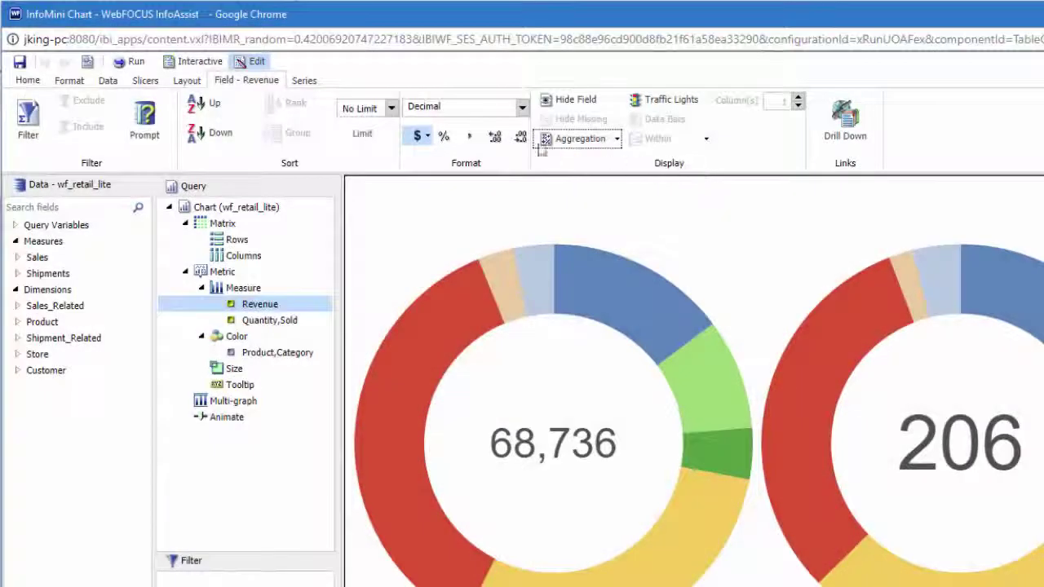
left_click(309, 80)
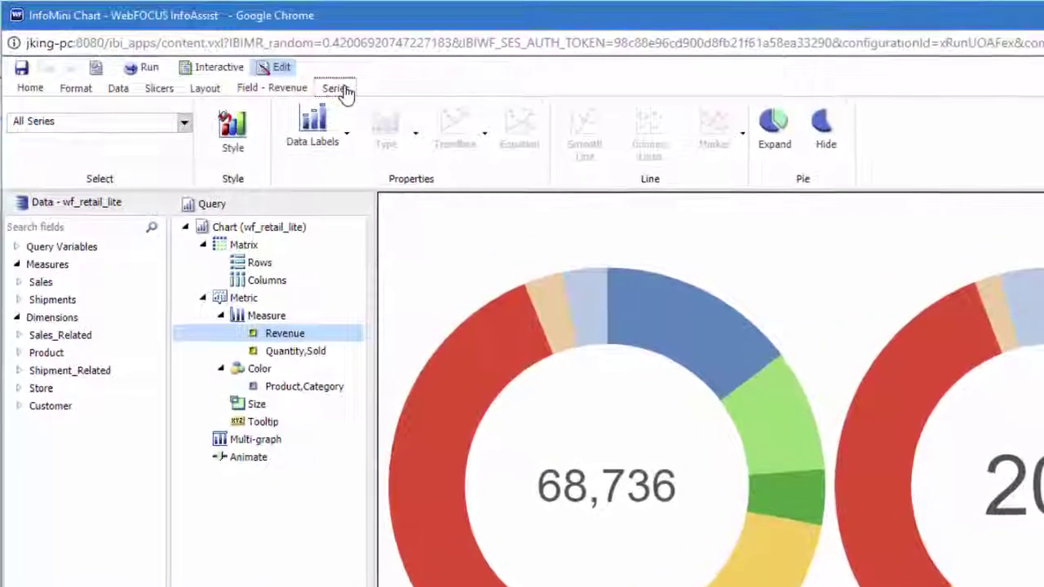